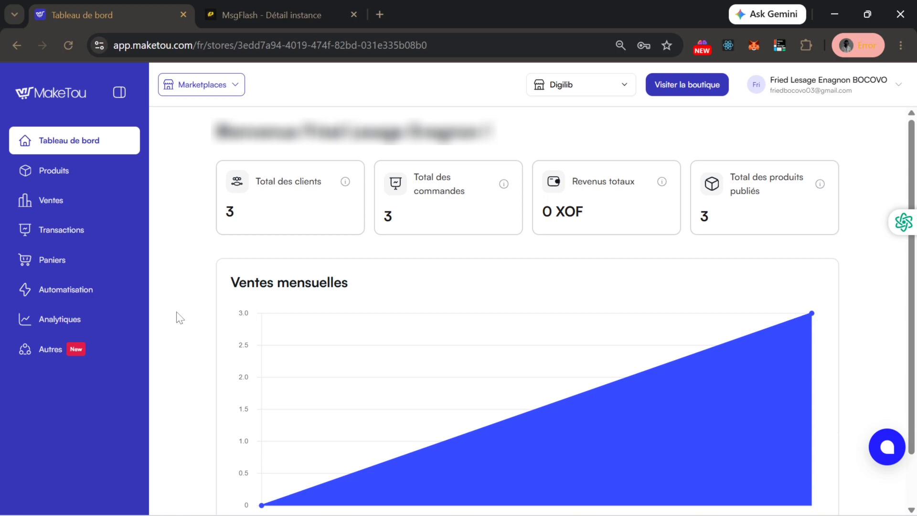
- Go to Autres > Intégrations and start adding a new integration to the store
click(93, 357)
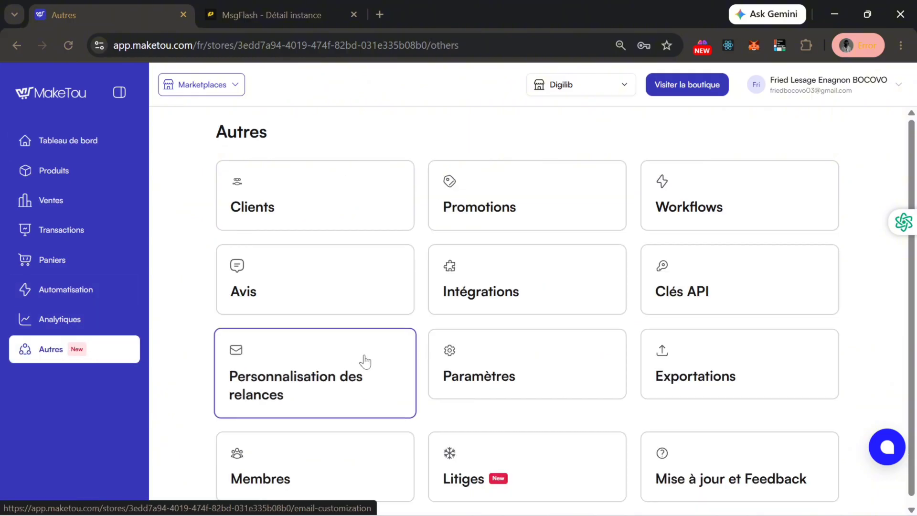
click(522, 279)
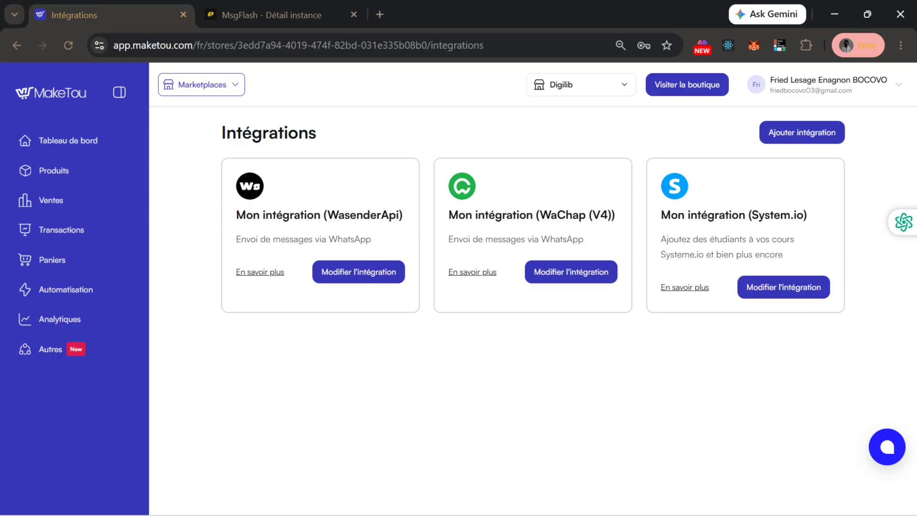
click(819, 126)
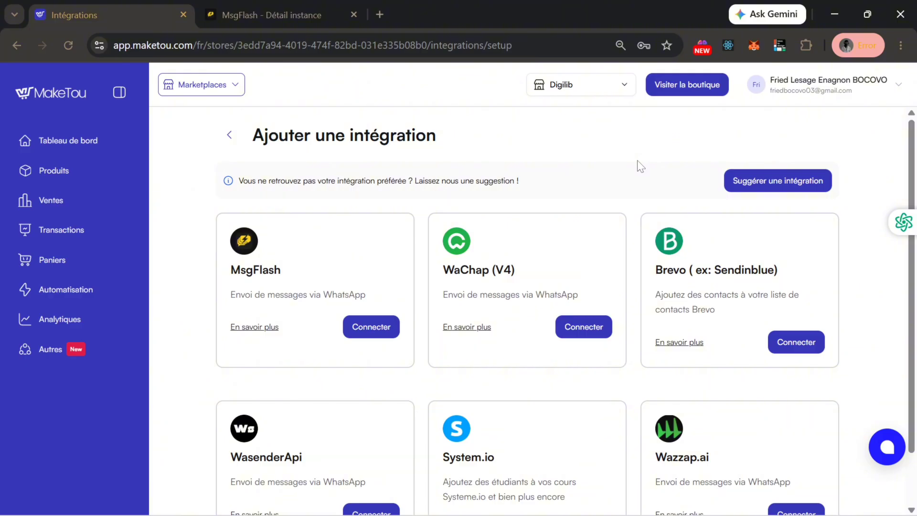
- Begin connecting the MsgFlash integration and switch to the MsgFlash dashboard tab
click(375, 327)
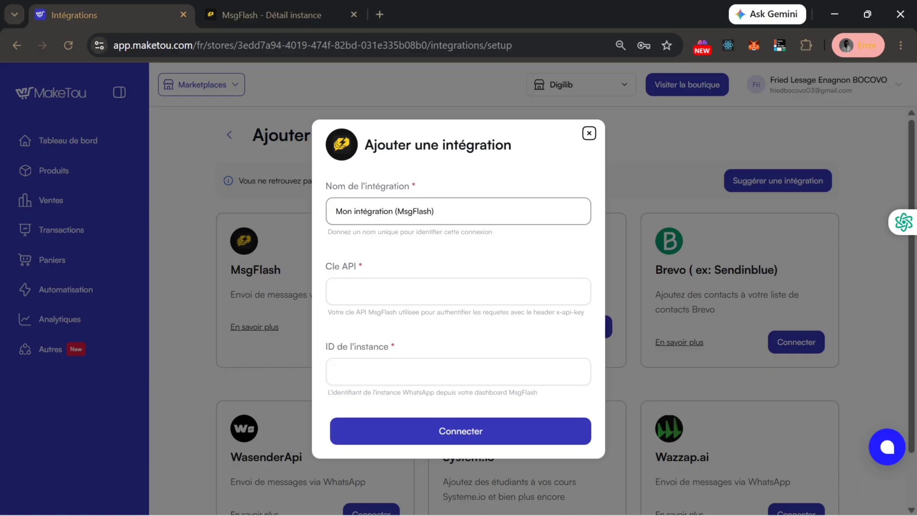
click(297, 15)
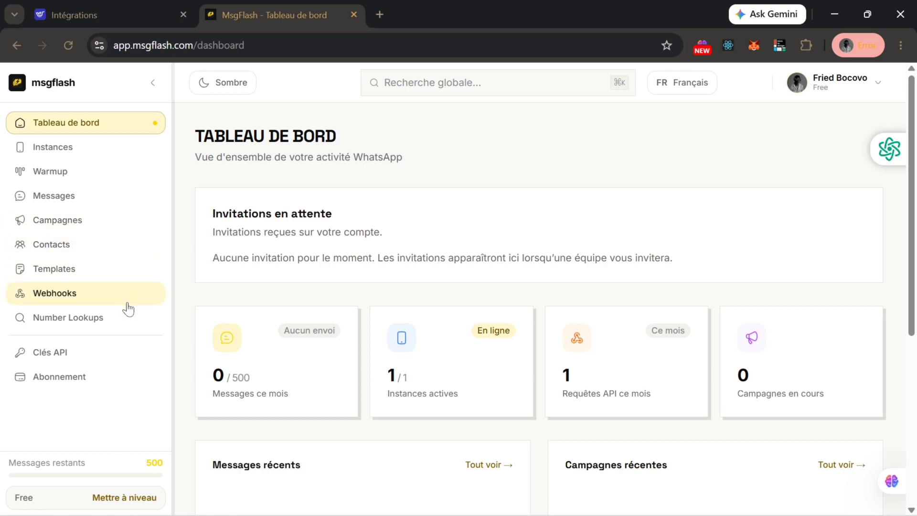
- Create a MsgFlash API key named 'API MSG Flash' and copy its value
click(107, 362)
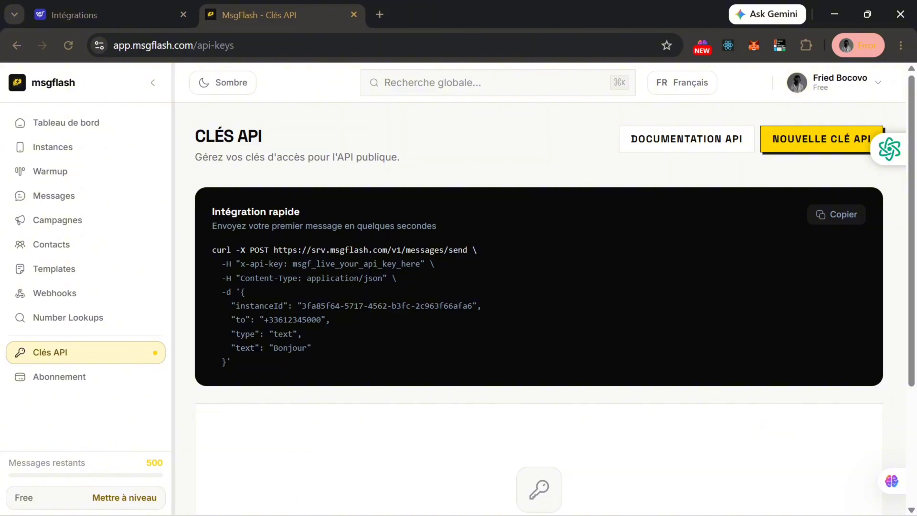
click(767, 151)
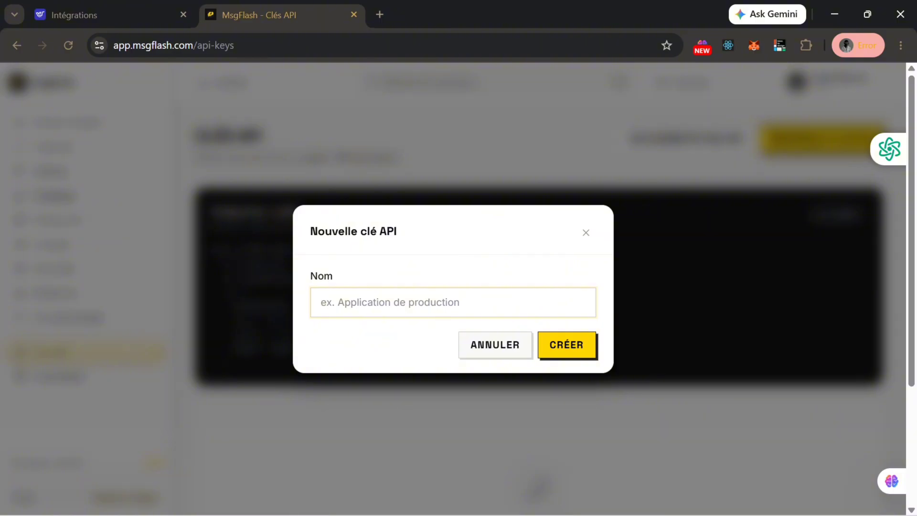
text(API MSG Flash)
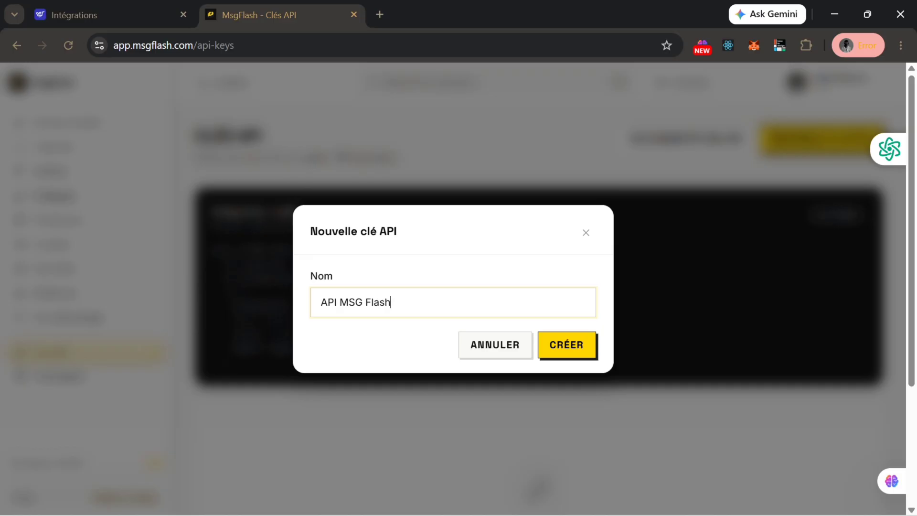
click(581, 353)
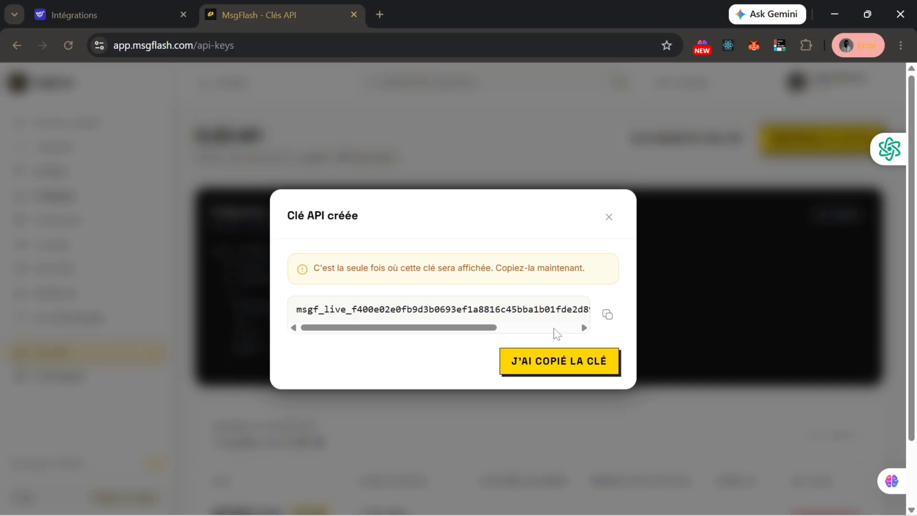
click(607, 316)
click(581, 366)
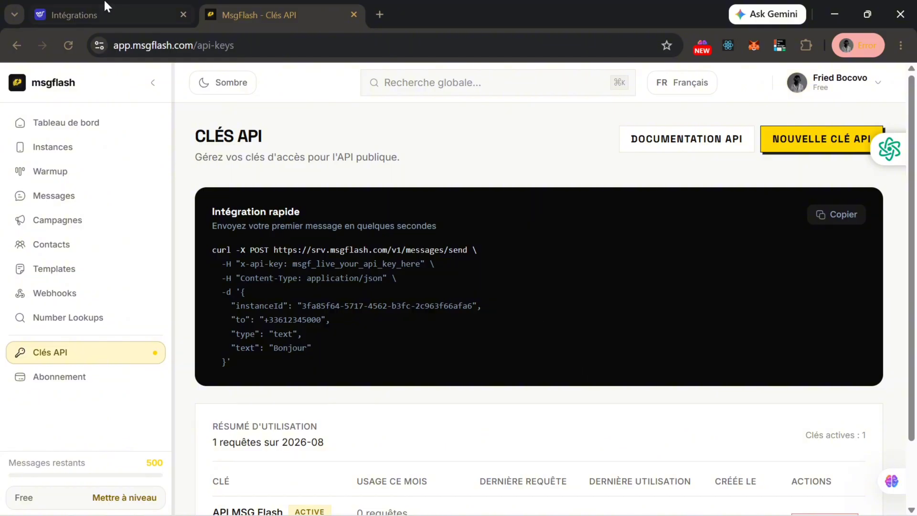
- Paste the copied key into MakeTou's MsgFlash Cle API field, then return to MsgFlash
click(106, 13)
click(363, 291)
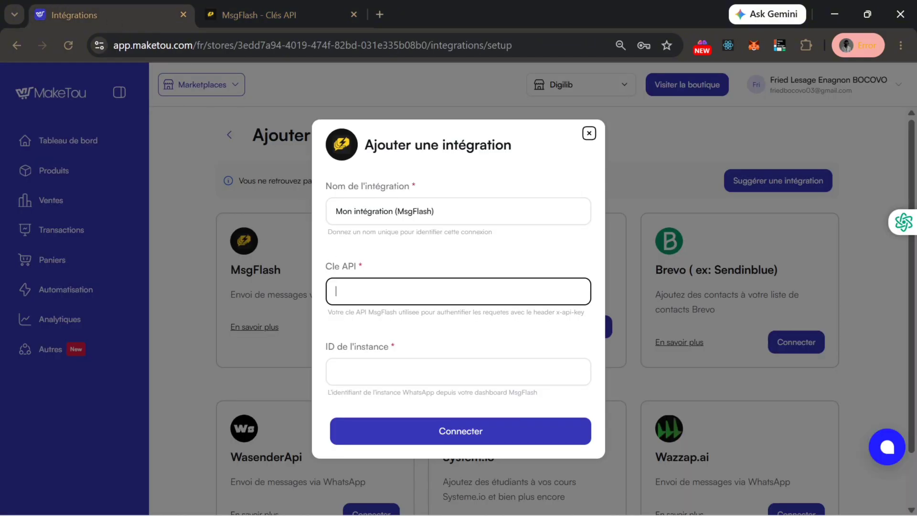
key(ctrl+v)
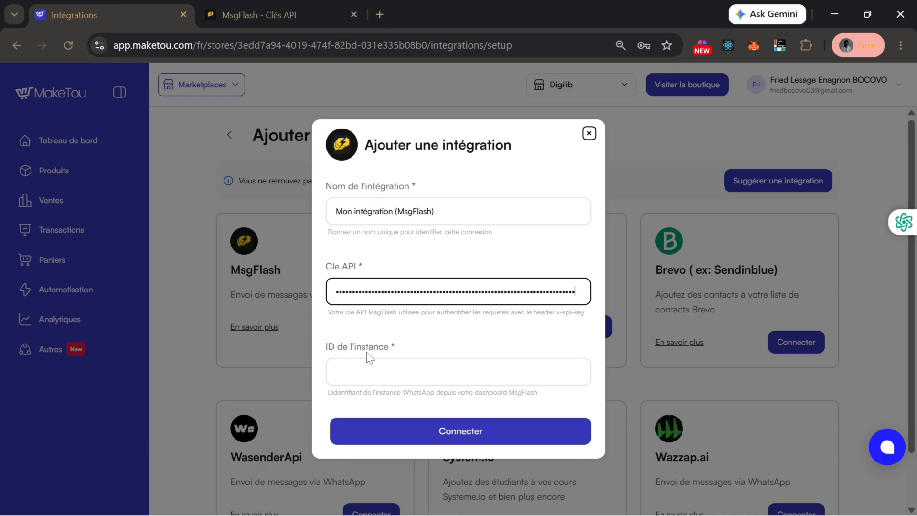
click(370, 364)
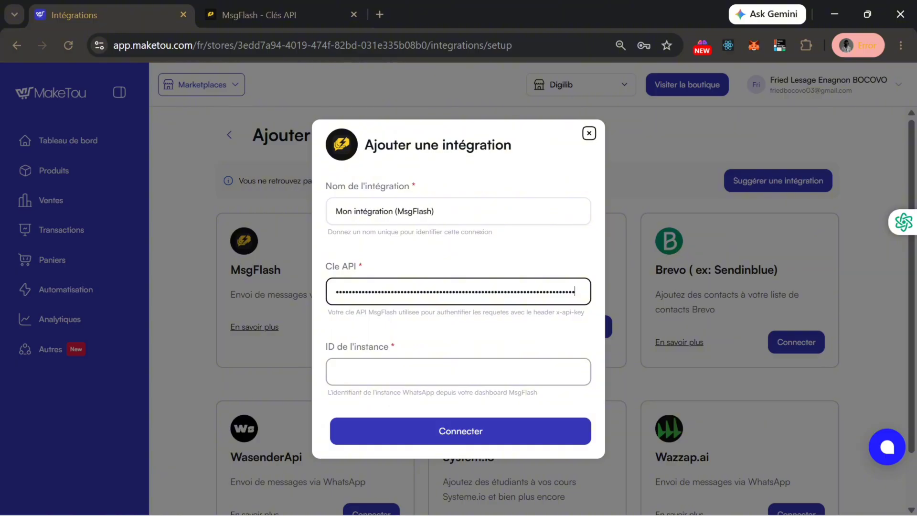
click(243, 14)
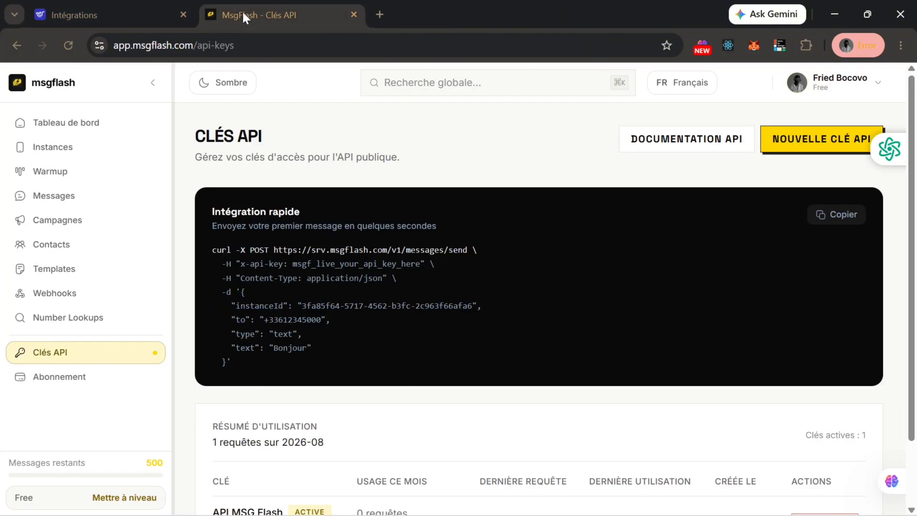
- Copy the ID of the 'compte' WhatsApp instance and return to MakeTou
click(124, 151)
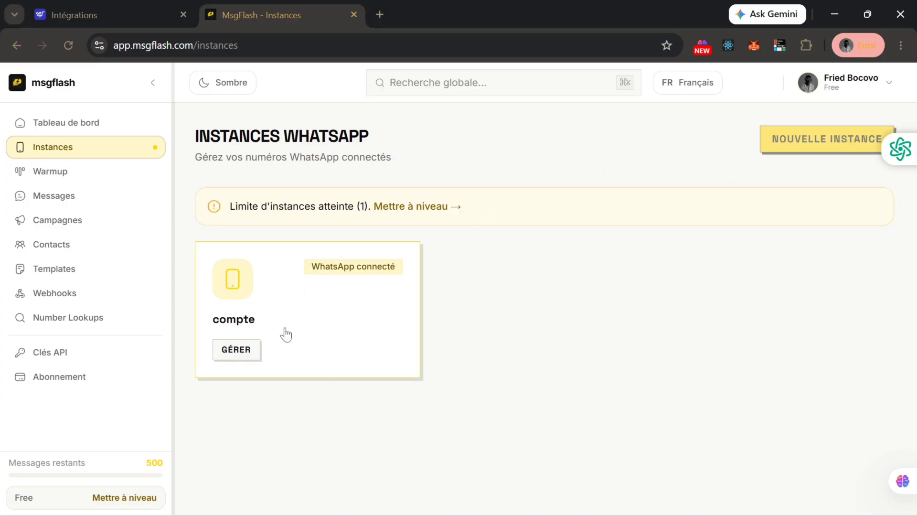
click(248, 350)
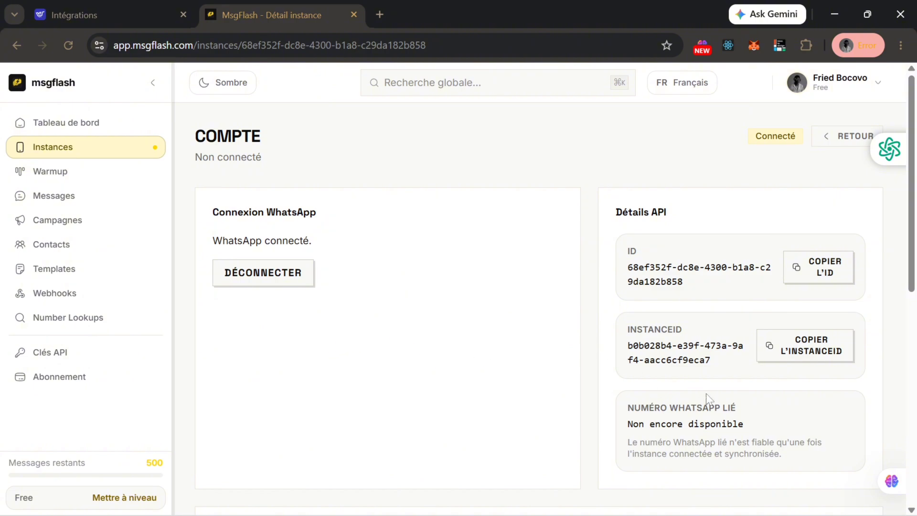
click(825, 273)
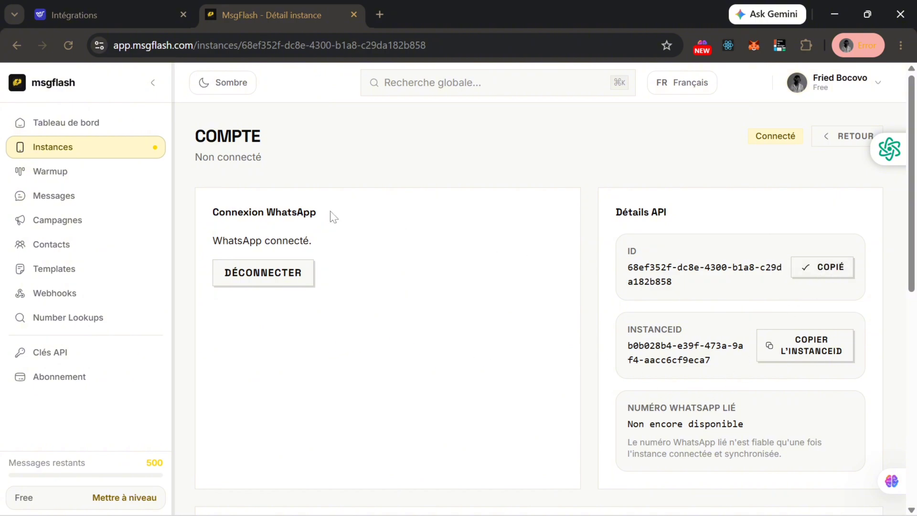
click(123, 16)
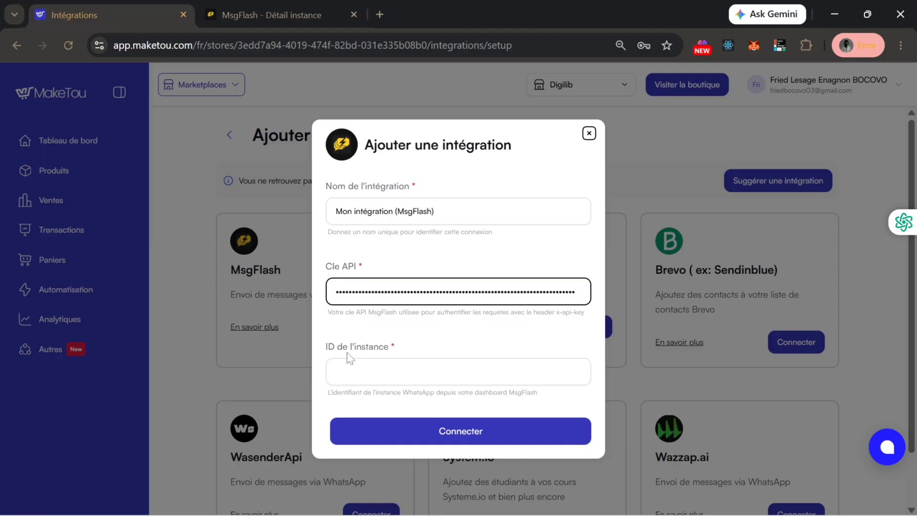
- Paste the instance ID into ID de l'instance and connect Mon intégration (MsgFlash)
click(355, 378)
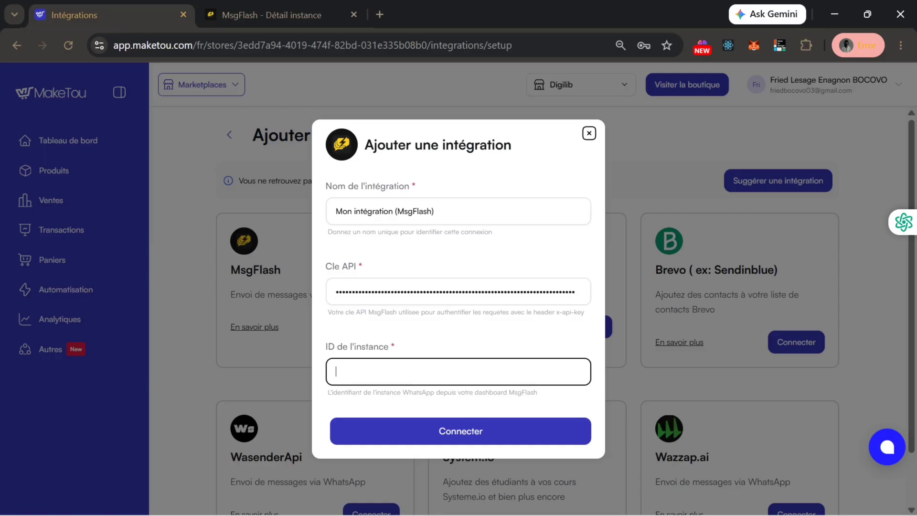
text(68ef352f-dc8e-4300-b1a8-c29da182b858)
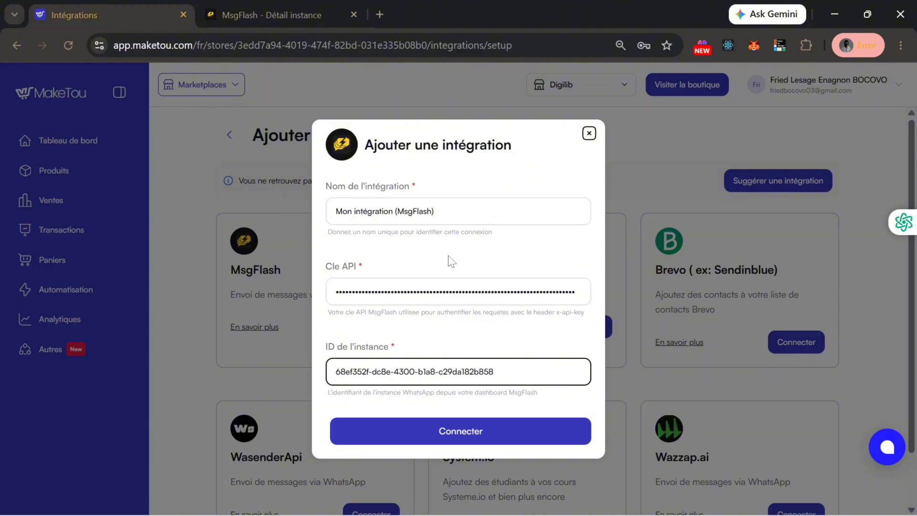
click(444, 433)
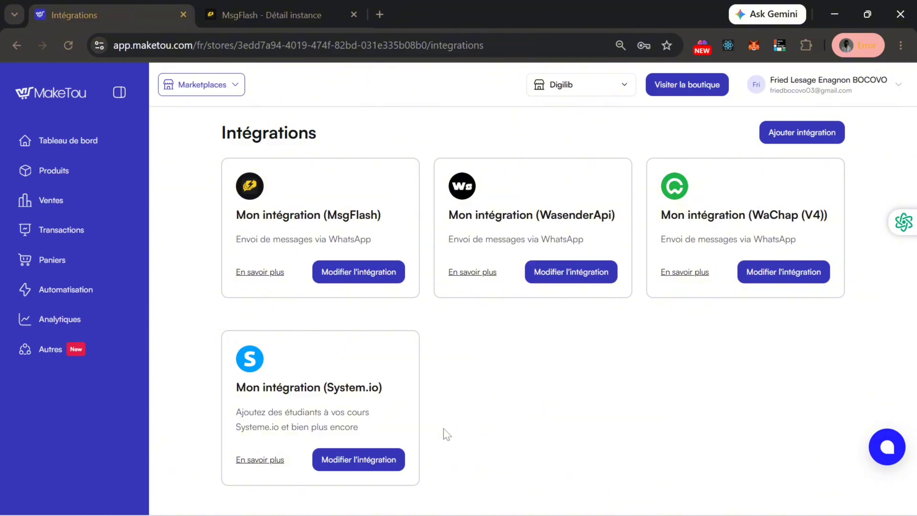
- Start a new workflow from the Workflows page and name it 'Message WhatsApp'
click(75, 357)
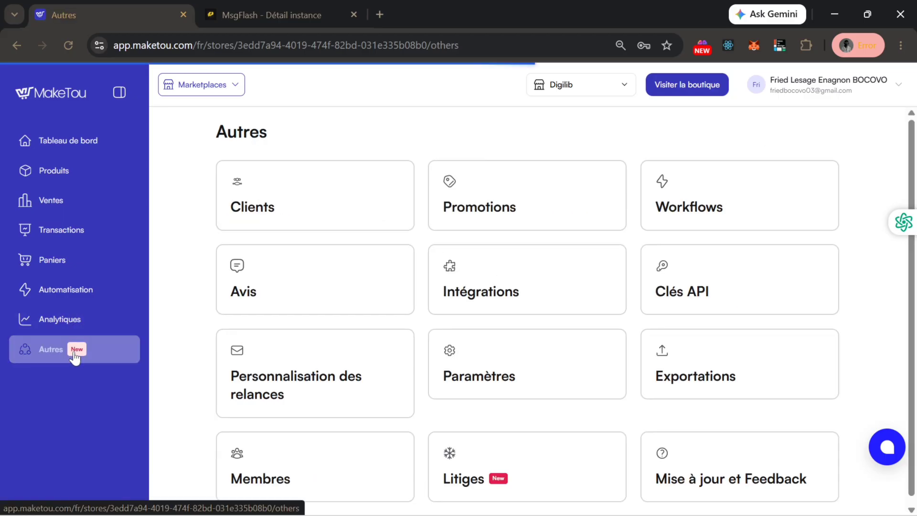
click(587, 248)
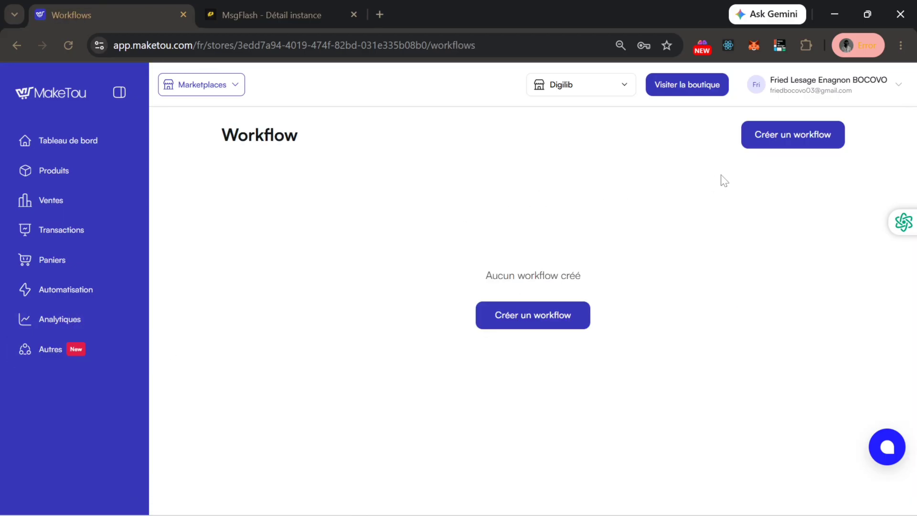
click(777, 140)
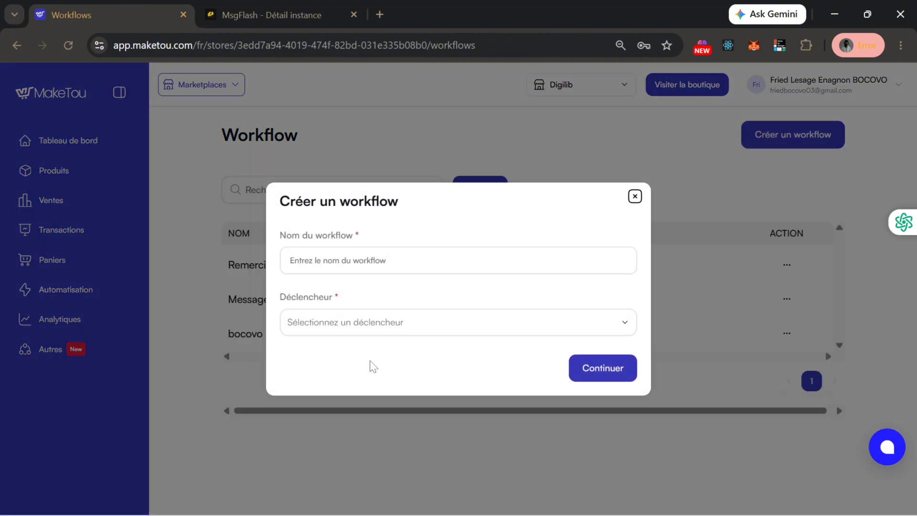
click(356, 263)
text(Messa)
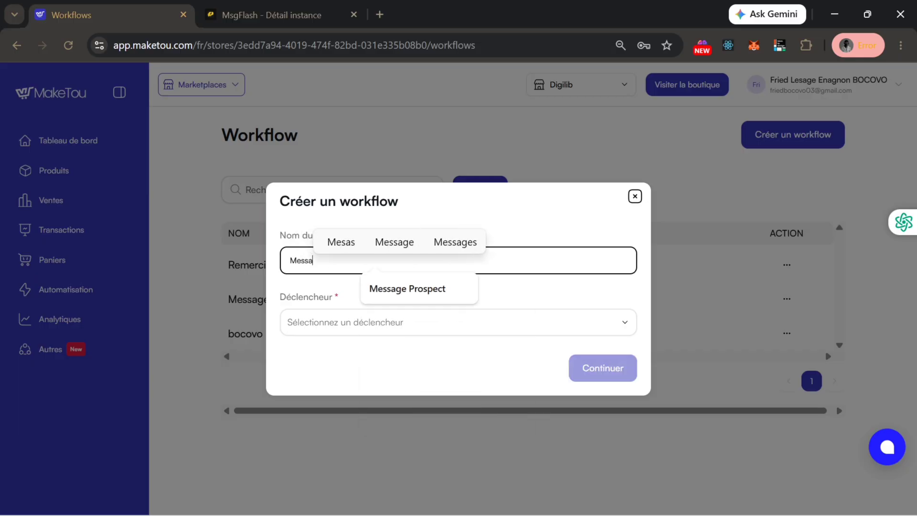
text(ge Whas)
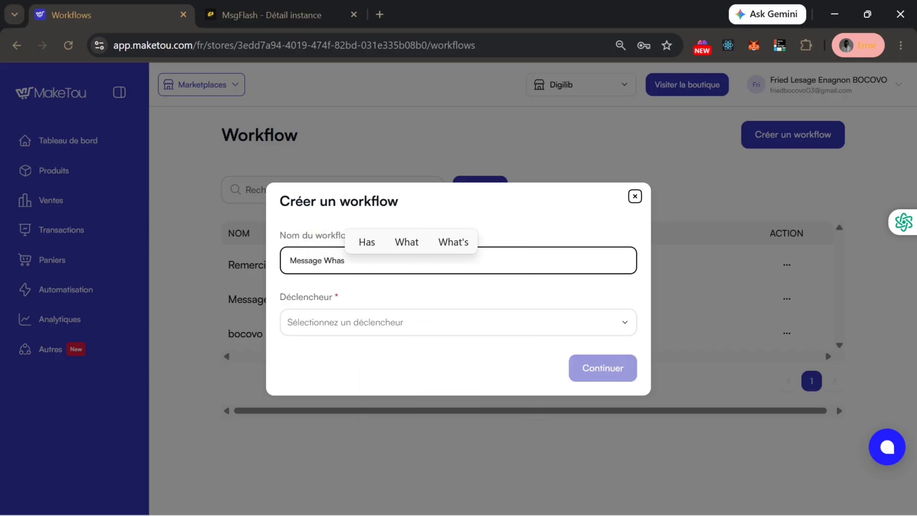
key(BackSpace)
text(tsApp)
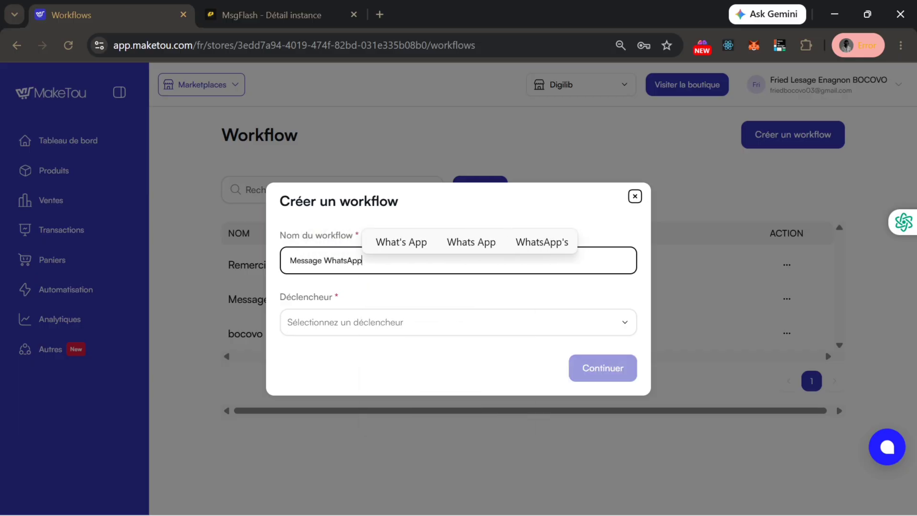
- Choose Vente effectuée as the workflow trigger and create the workflow
click(458, 321)
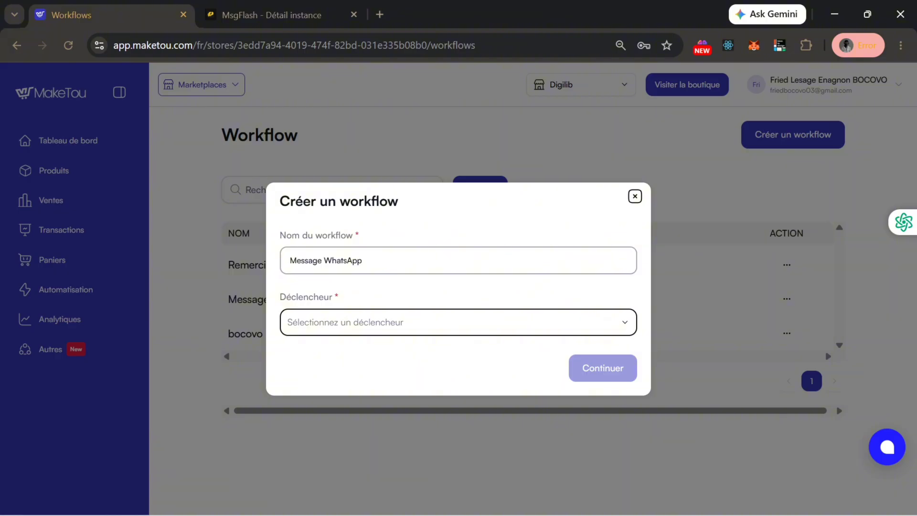
click(484, 328)
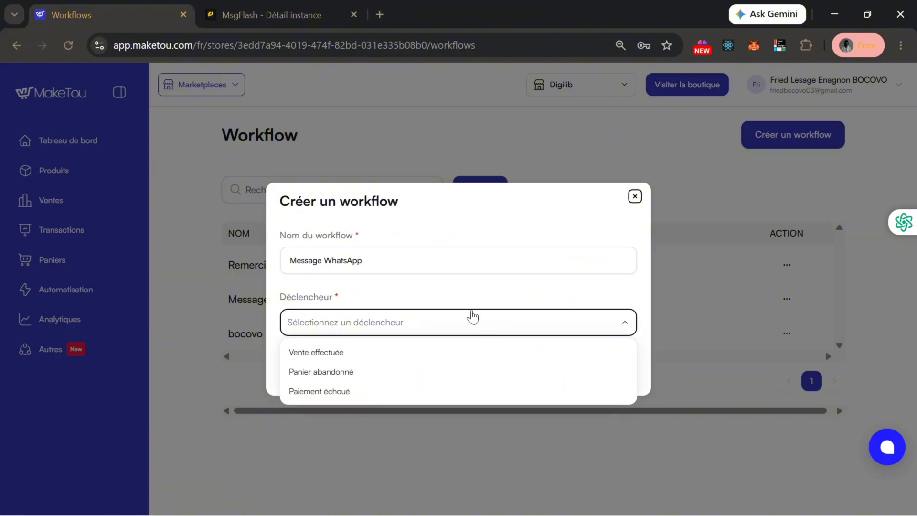
click(442, 359)
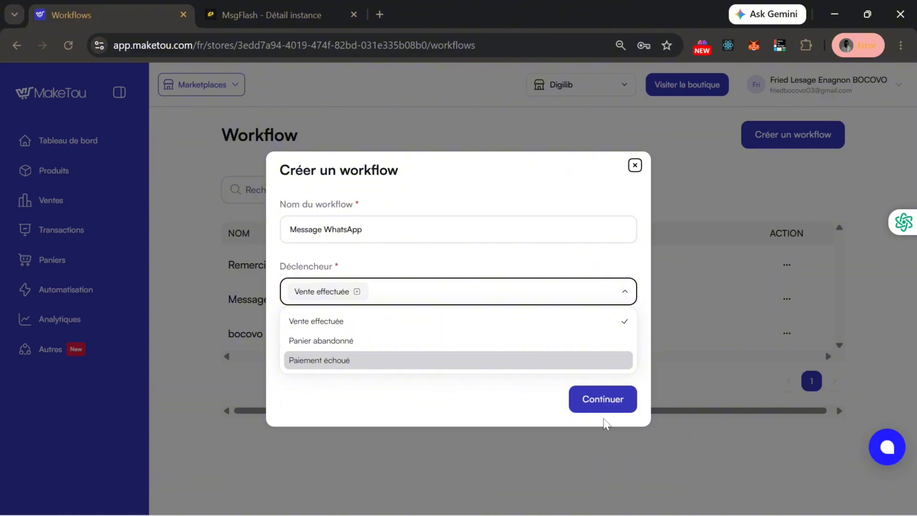
click(503, 409)
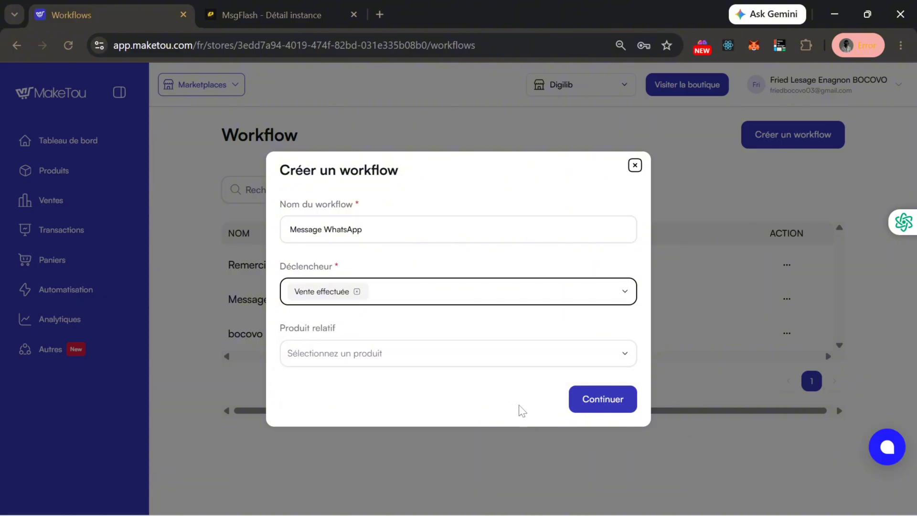
key(Tab)
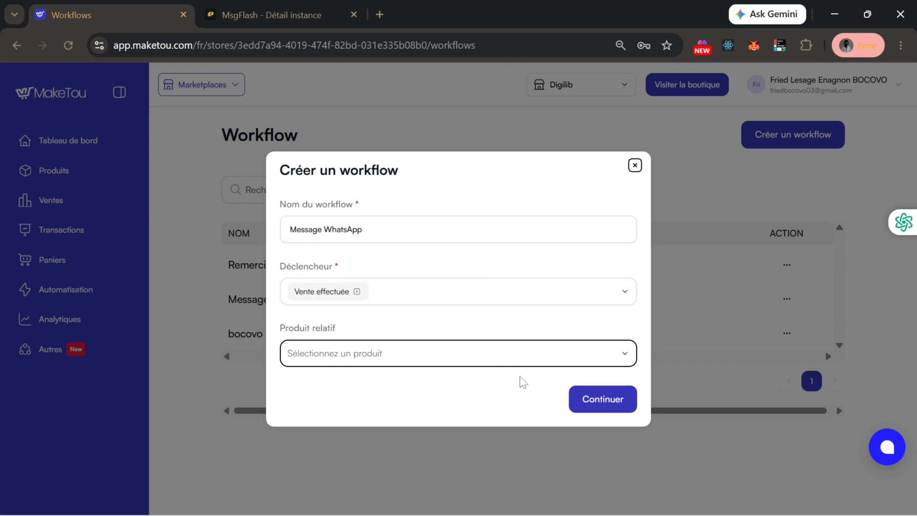
click(589, 399)
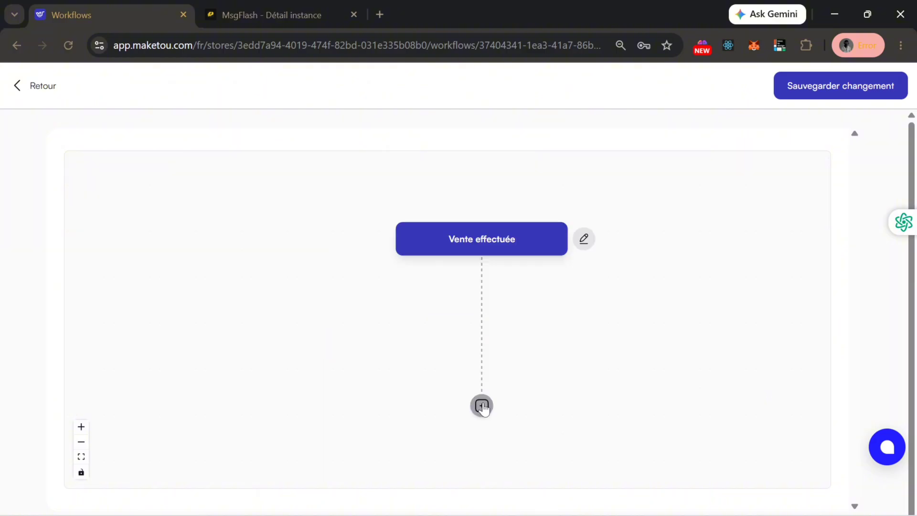
- Insert a Délai step waiting 5 Secondes after the Vente effectuée trigger
click(482, 405)
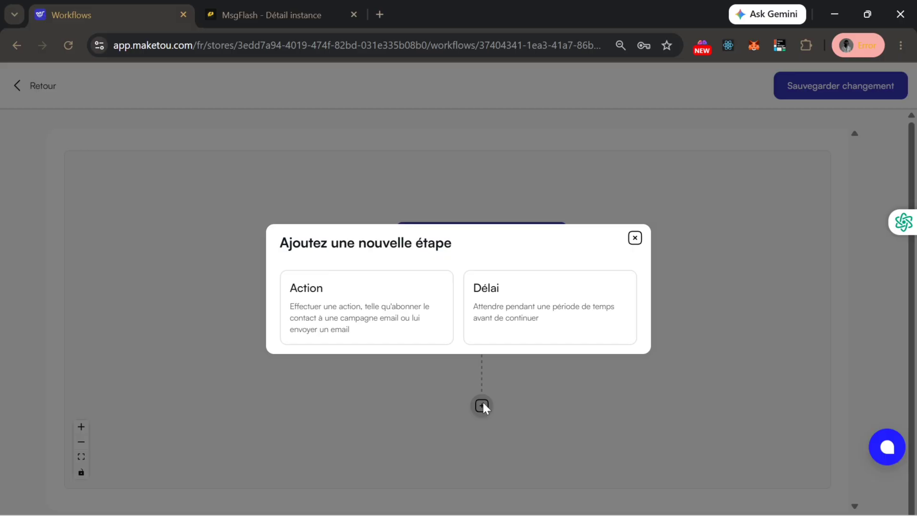
click(503, 323)
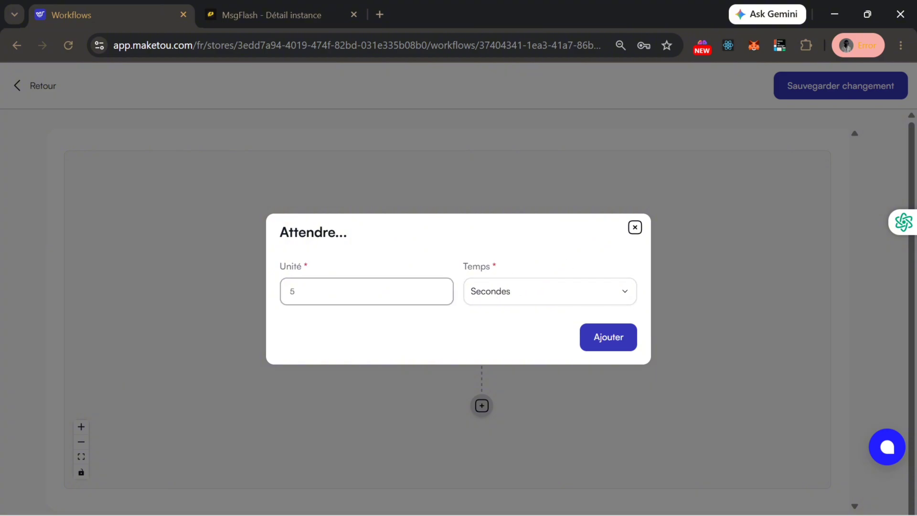
click(366, 291)
text(5)
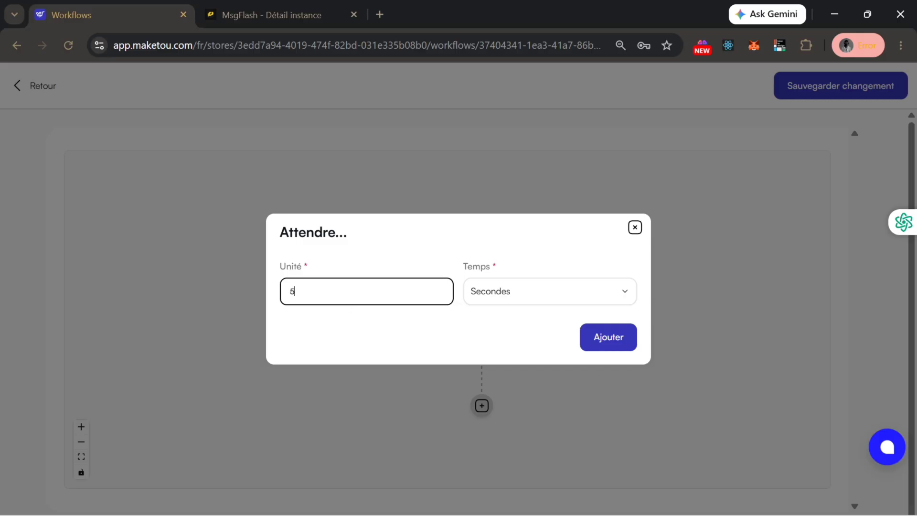
click(600, 334)
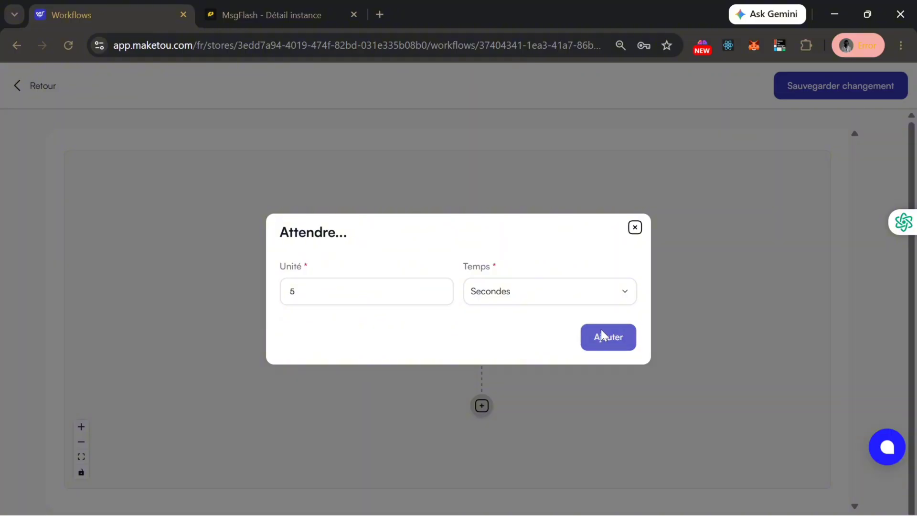
scroll(406, 329, down, 2)
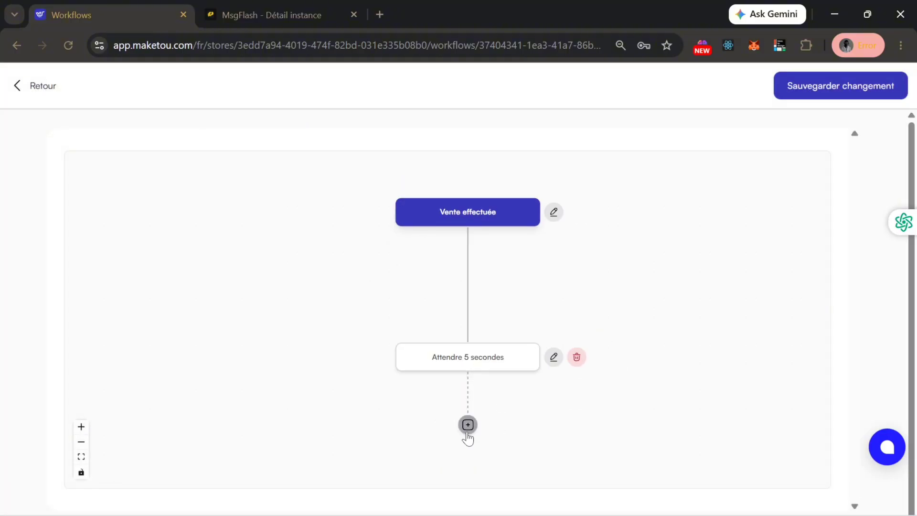
- Add an Action step using MsgFlash 'Envoi de message WhatsApp' after the wait
click(468, 427)
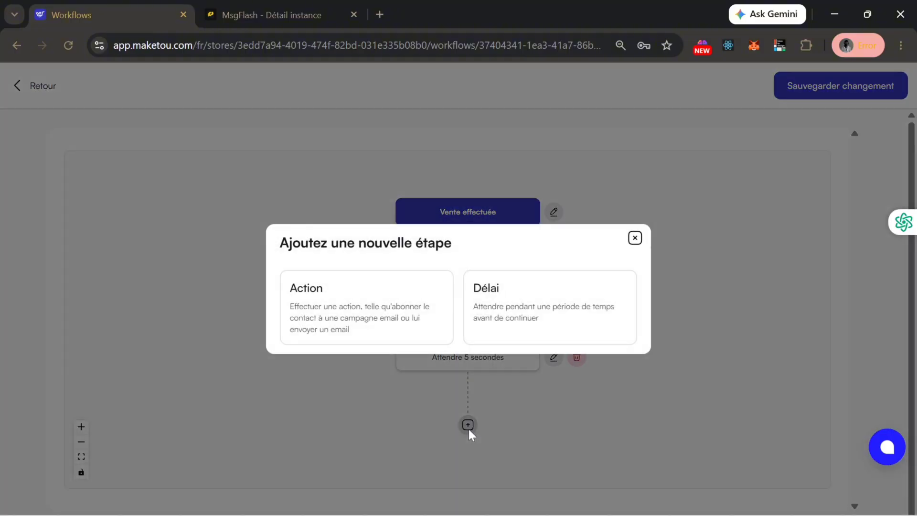
click(372, 305)
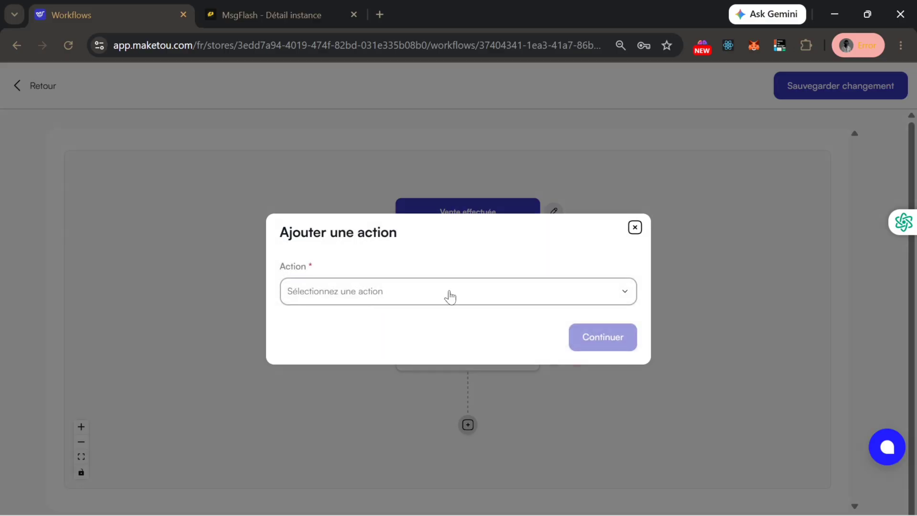
click(450, 296)
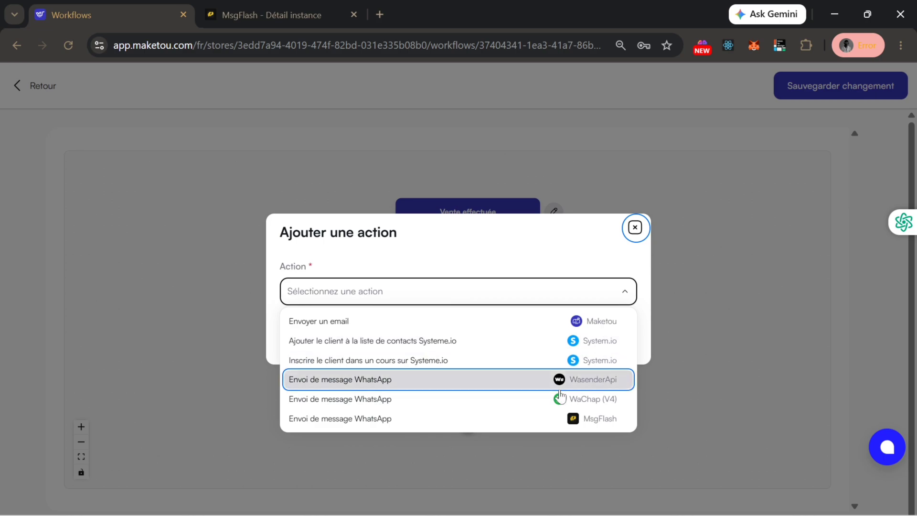
click(476, 420)
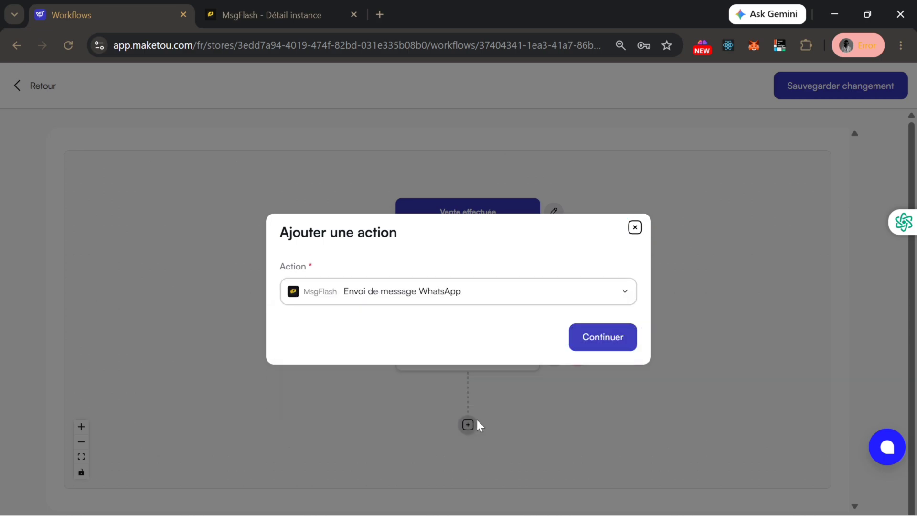
click(604, 341)
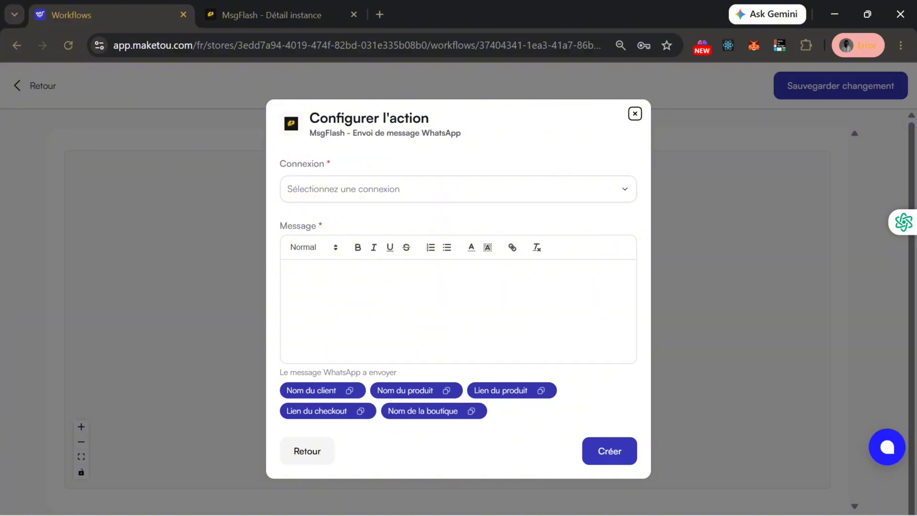
- Select 'Mon intégration (MsgFlash)' as the action's connection and focus the Message editor
click(333, 187)
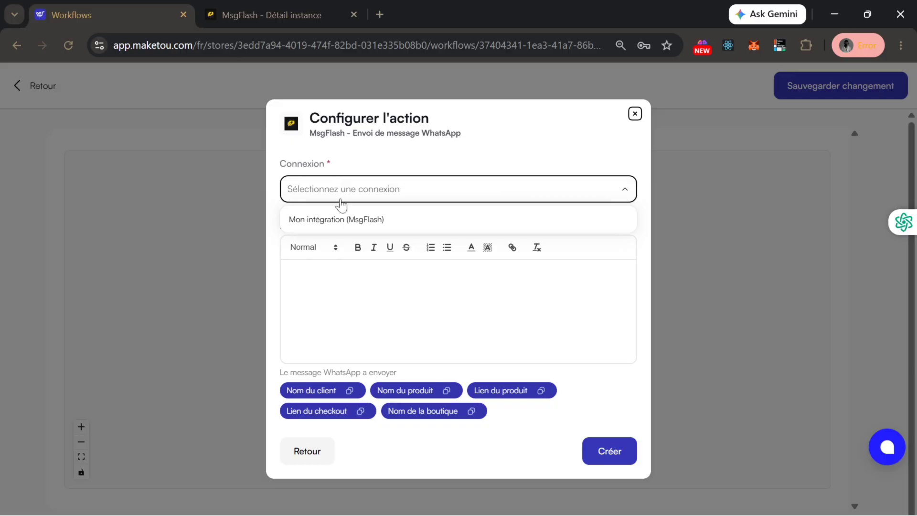
click(340, 219)
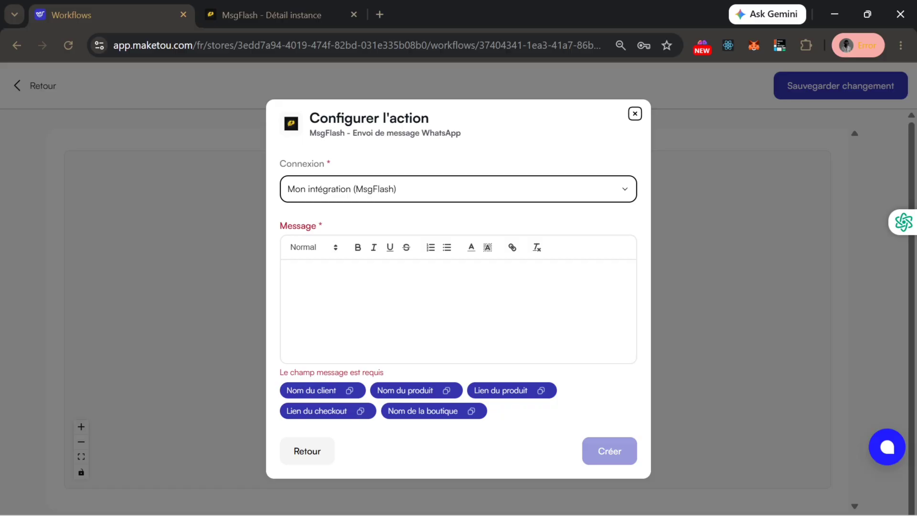
click(290, 272)
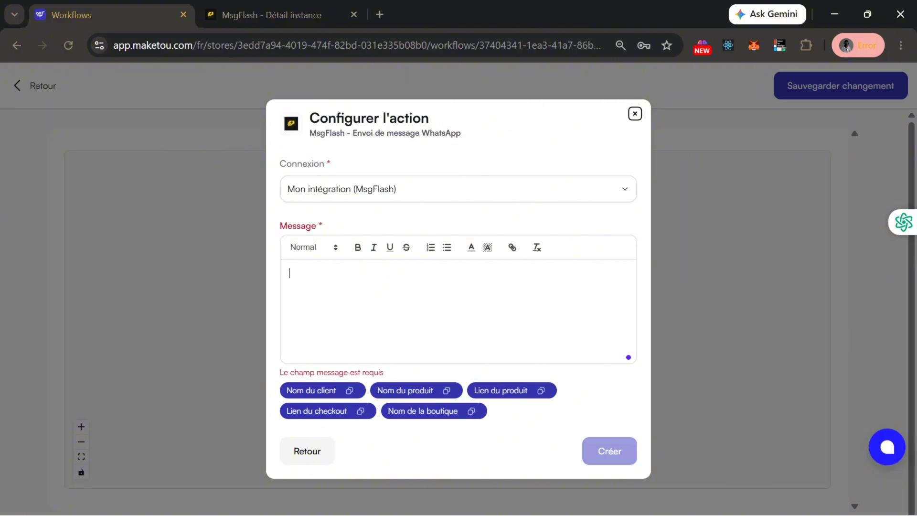
- Greet with 'Bonjour {{clientName}}' and add the thanks line 'Merci beaucoup pous votre achat du produit' with its variable
text(Bonjour)
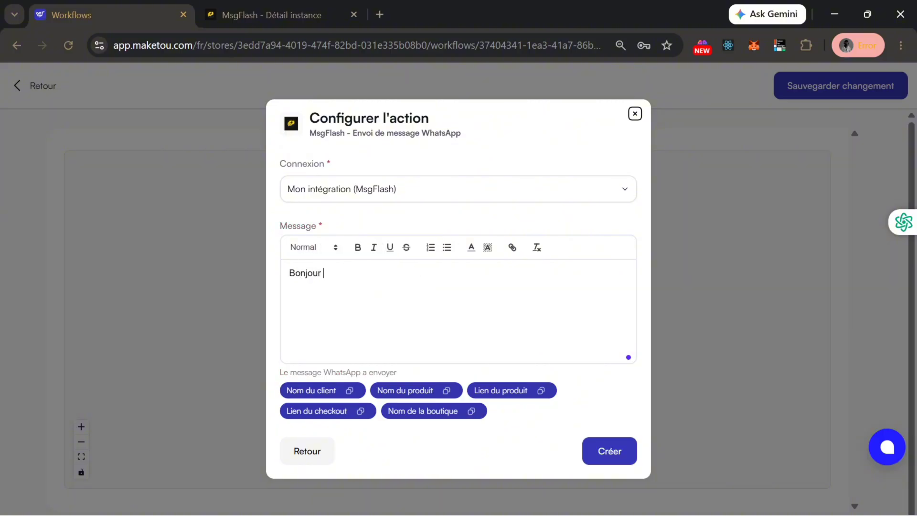
text({{clientName}})
key(Return)
key(Return)
text(Merci )
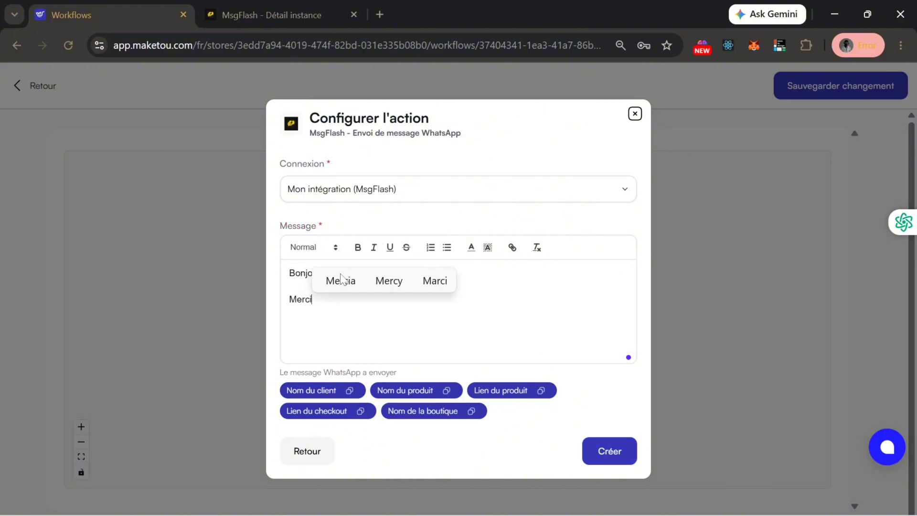
text(beaucoup)
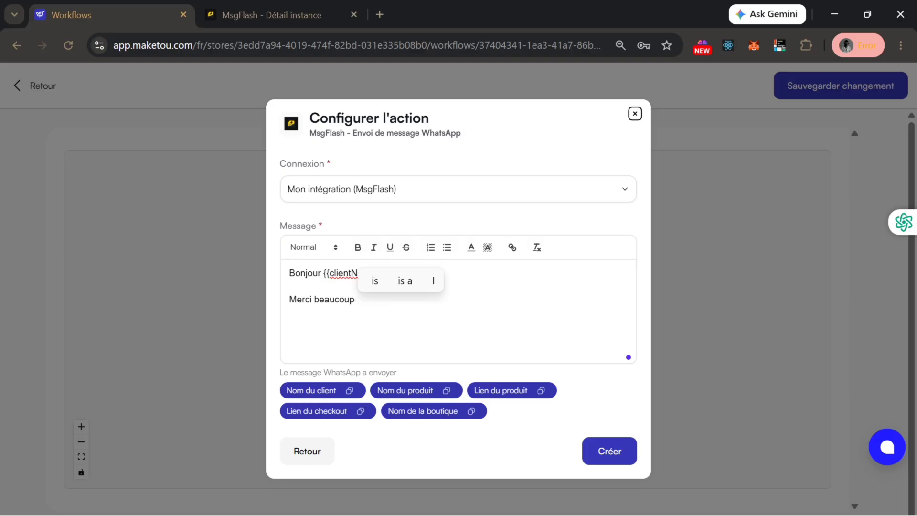
text( pous votre)
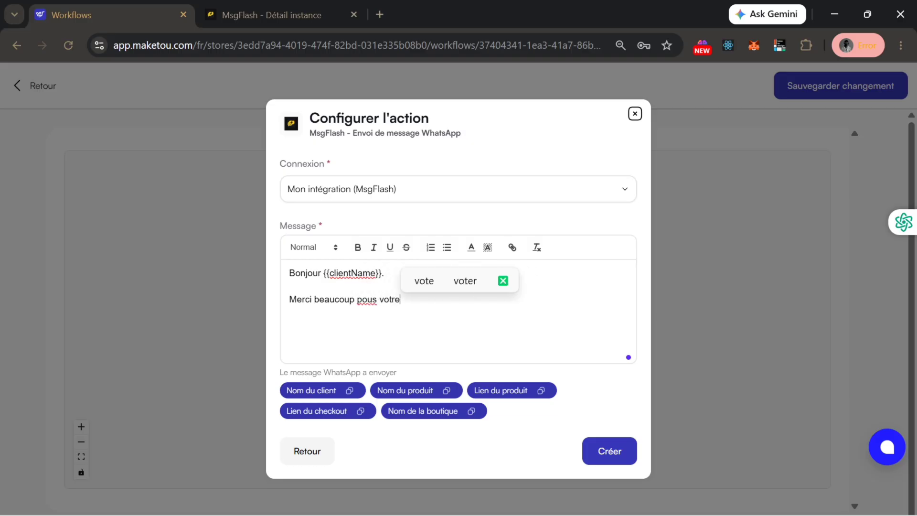
text( achat du)
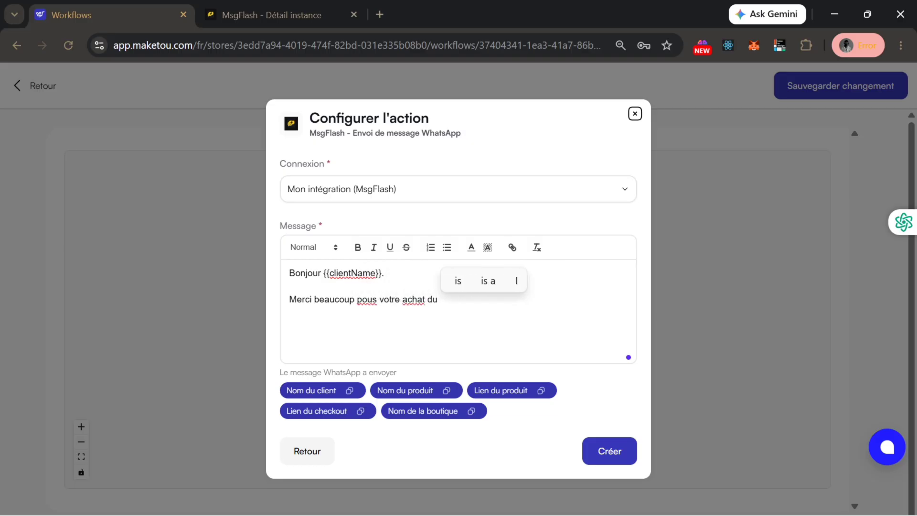
text( produit)
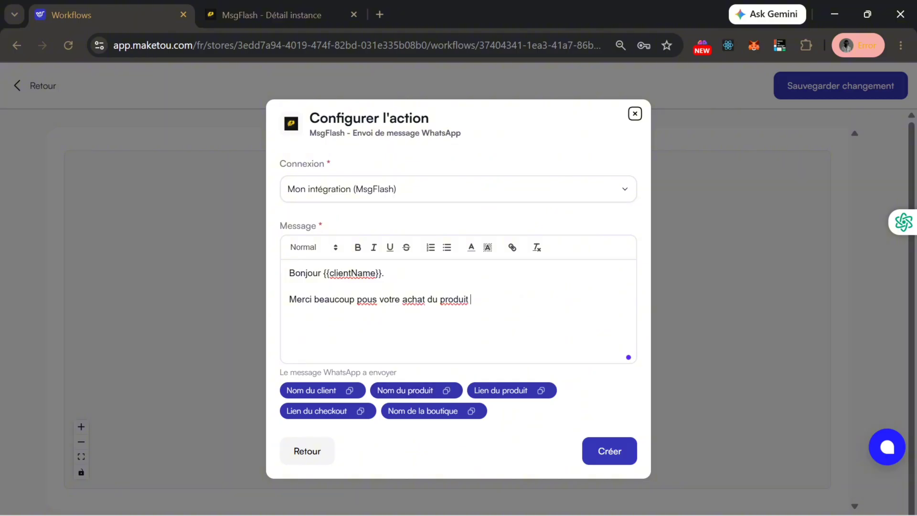
text({{clientName}})
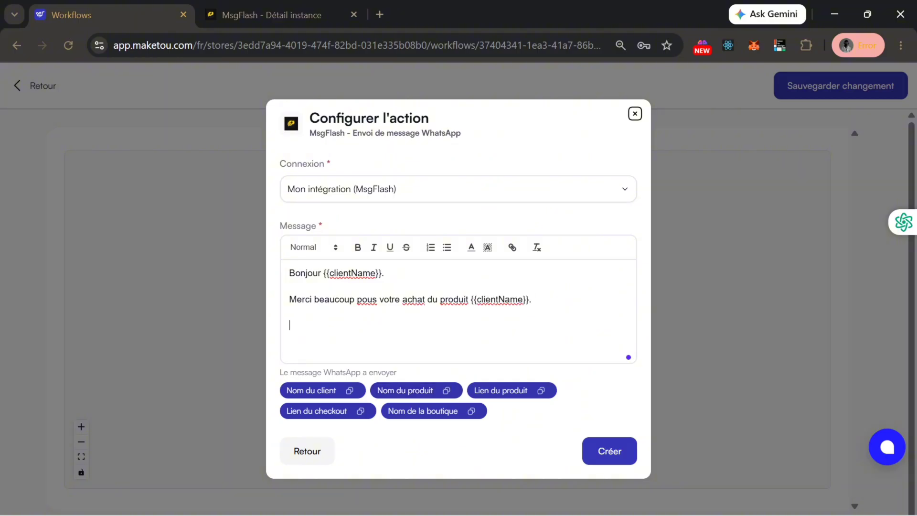
- Add the order confirmation sentence followed by the {{productURL}} link on its own line
key(Up)
key(Up)
key(Up)
key(Delete)
key(Down)
key(Down)
text(Votr)
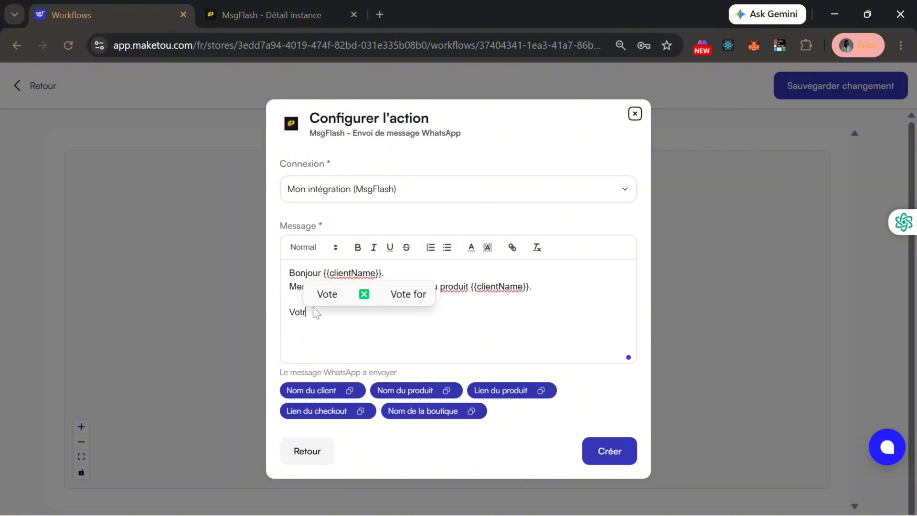
text(e commande a bien é)
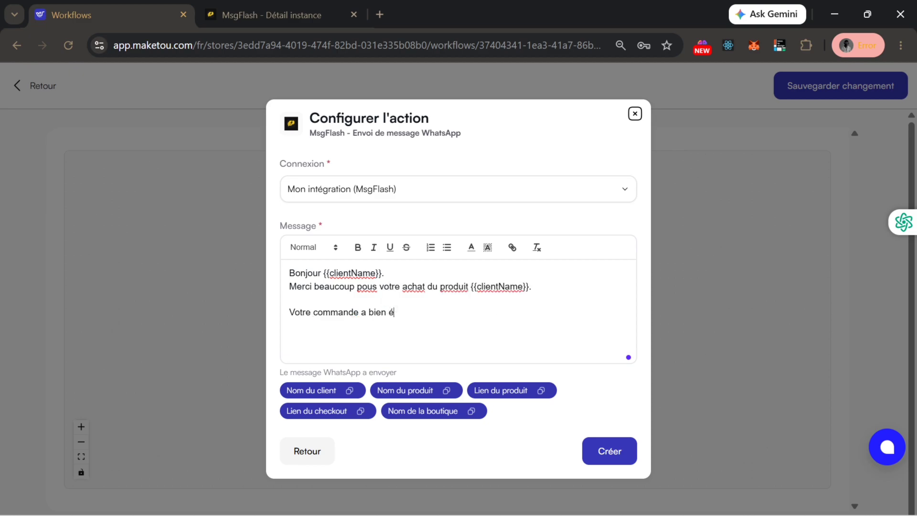
text(té comfirmée et vous pouve)
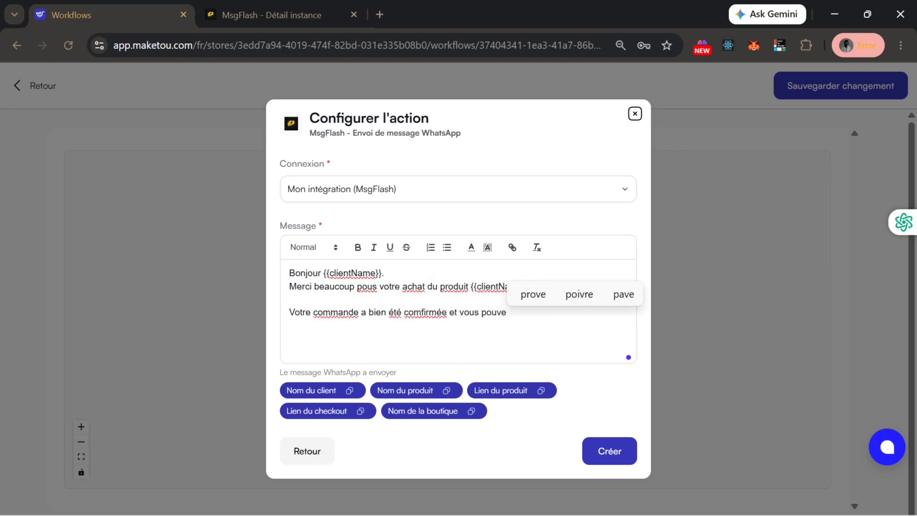
text(z accéder à votre produit ici :)
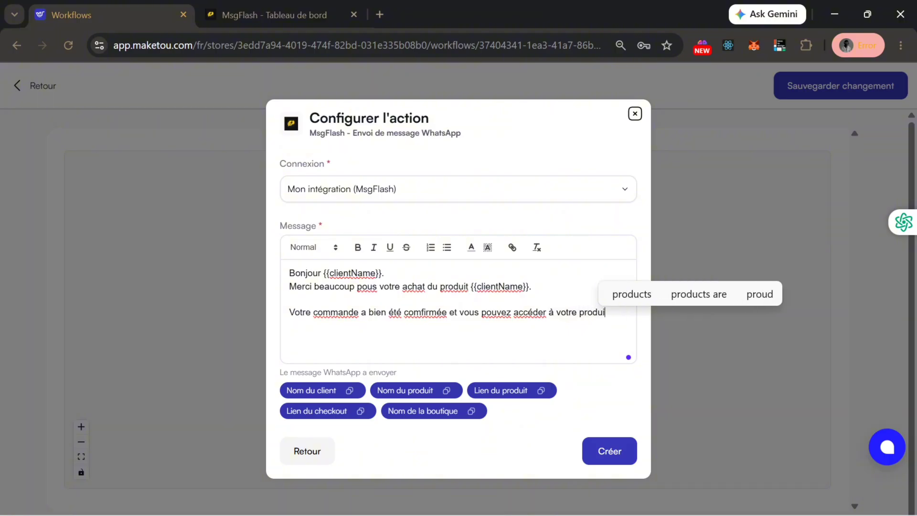
click(541, 391)
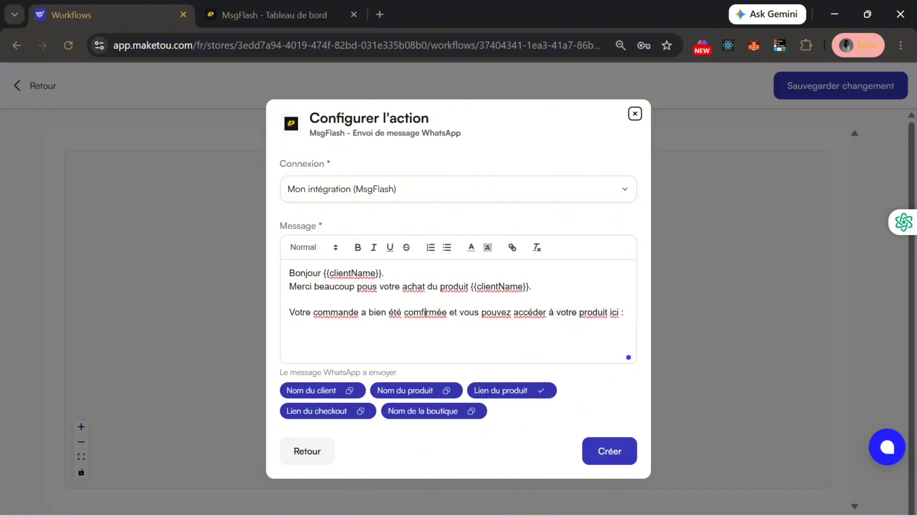
key(Return)
key(ctrl+v)
text(.)
- Add the support line 'Si vous avez la moindre question, notre équipe reste disponible pous vous accompagner.'
key(Return)
key(Return)
text(Si vous)
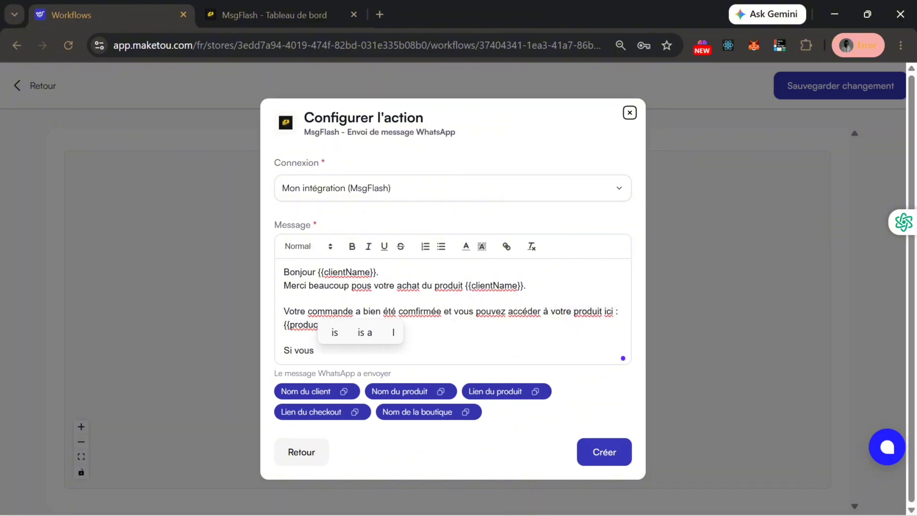
text( avez la moindre questio)
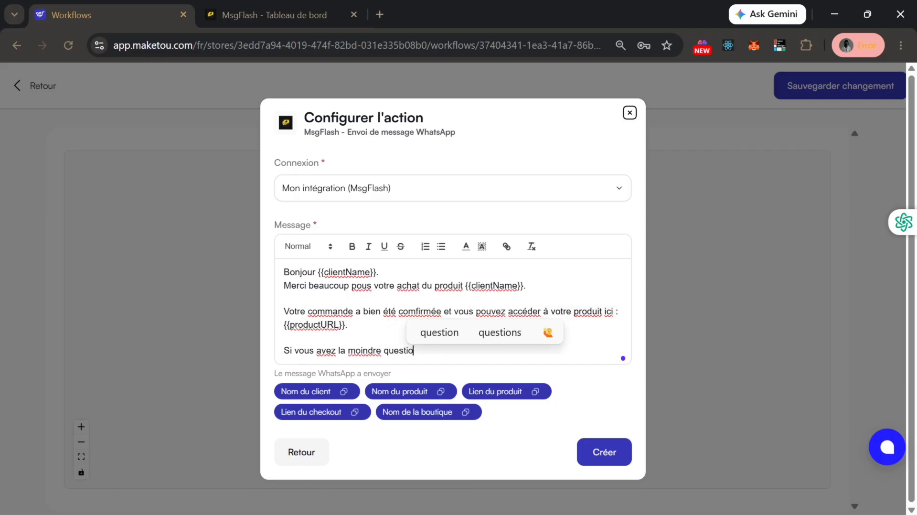
text(n, notre V)
key(BackSpace)
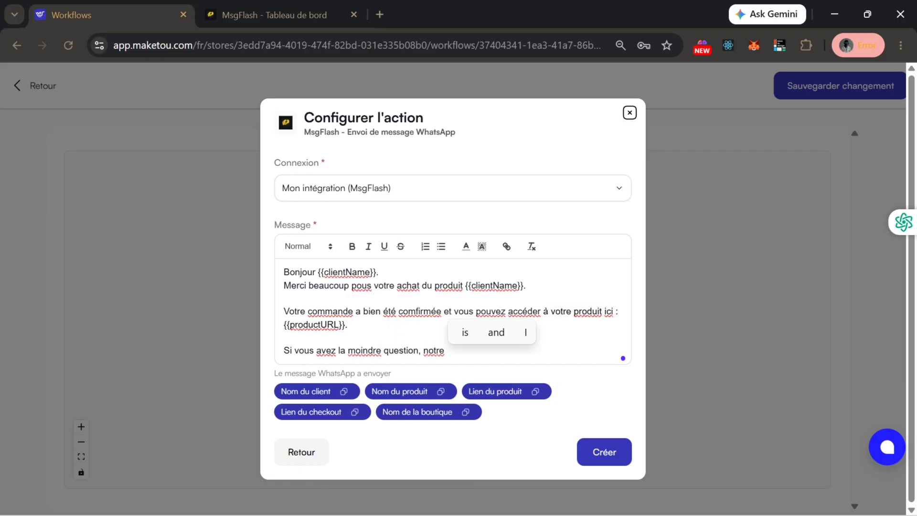
click(284, 337)
click(476, 353)
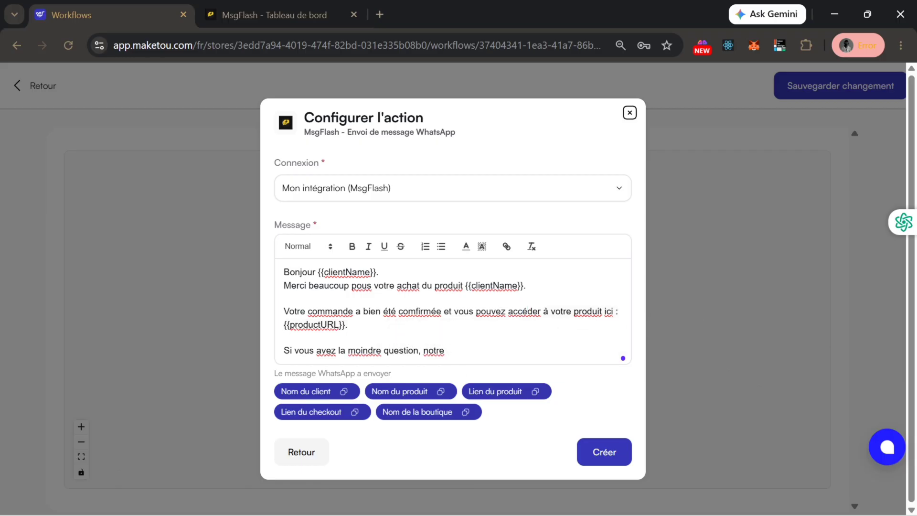
text(équipe reste)
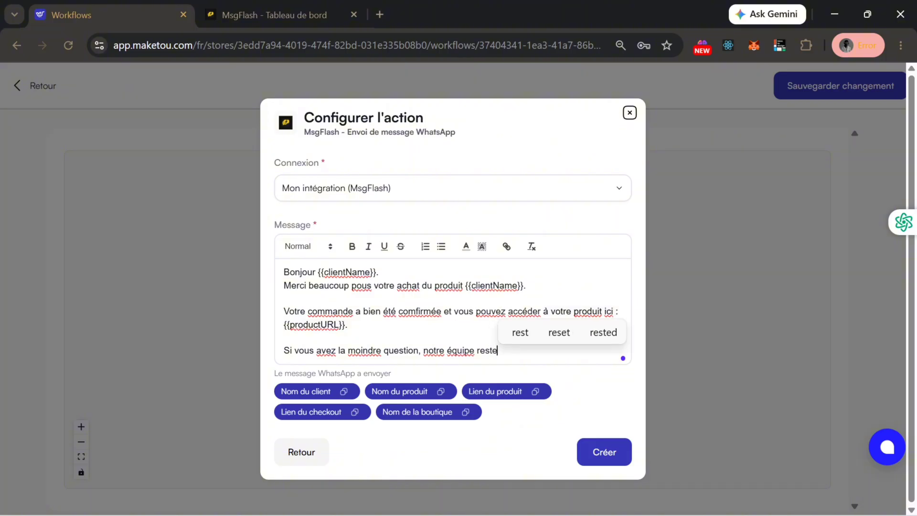
text( disponible pous vou)
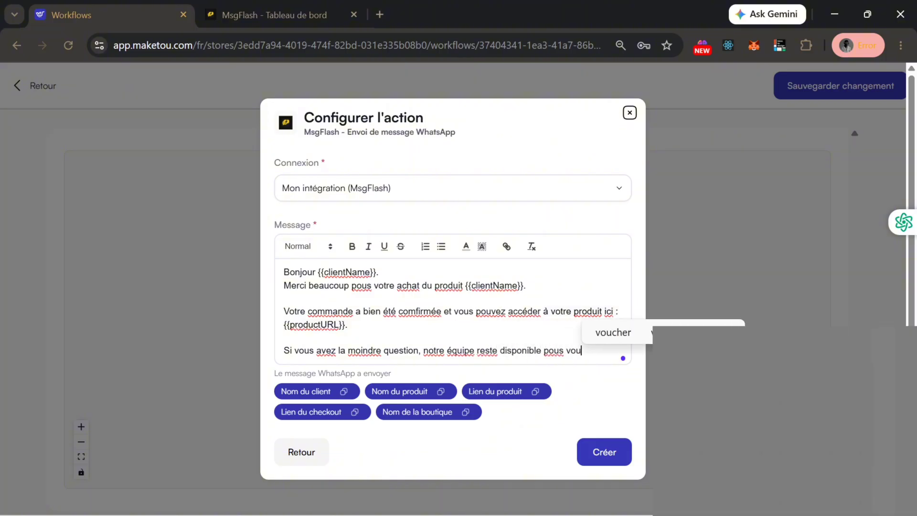
text(s accompagner.)
- Sign off with 'Merci pous votre confiance' and the {{storeName}} variable on the last line
key(Return)
key(Return)
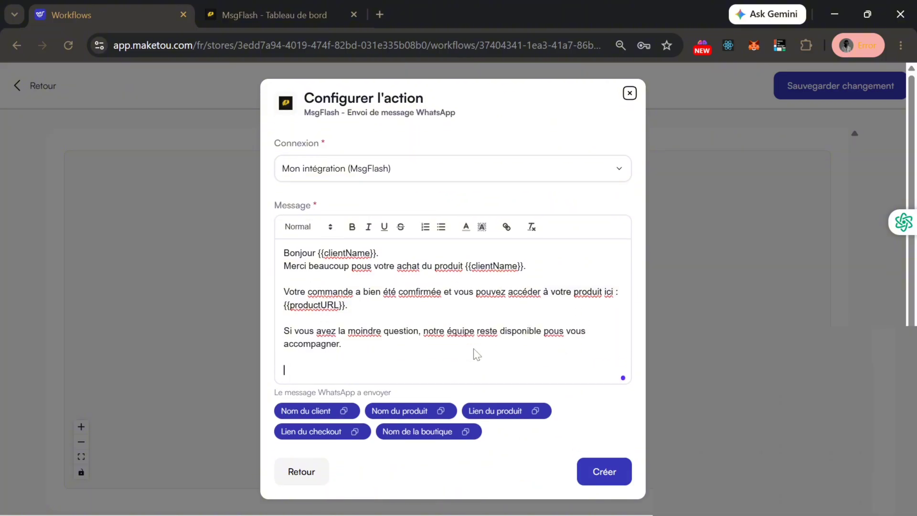
text(Merci pous votre confiance)
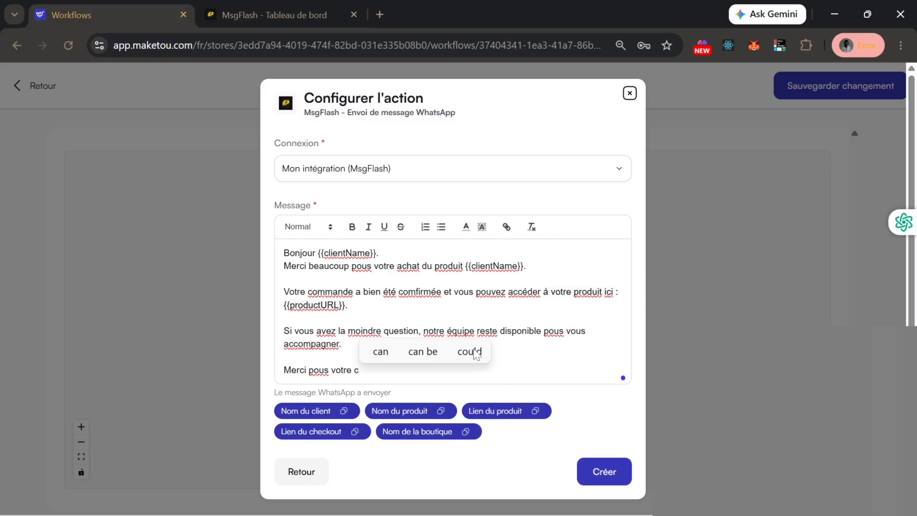
key(Return)
click(464, 437)
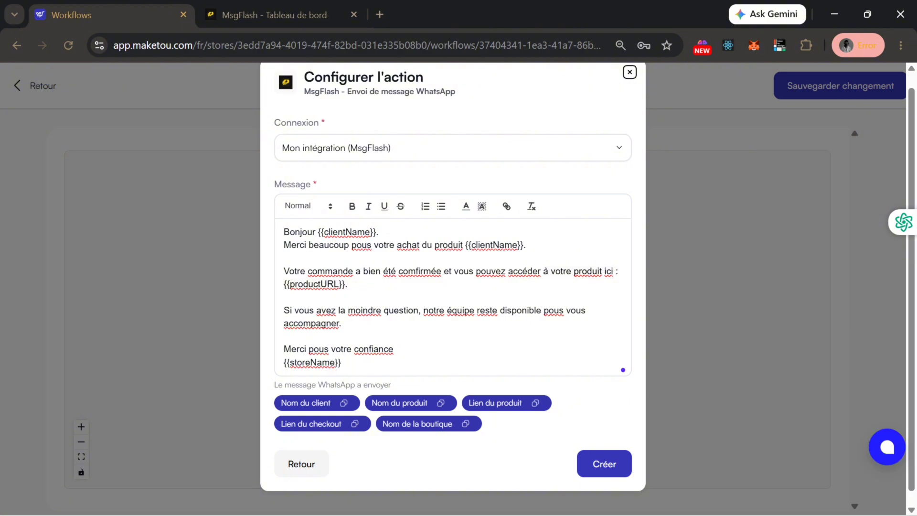
- Create the MsgFlash action so 'Envoi de message WhatsApp' follows 'Attendre 5 secondes'
click(598, 458)
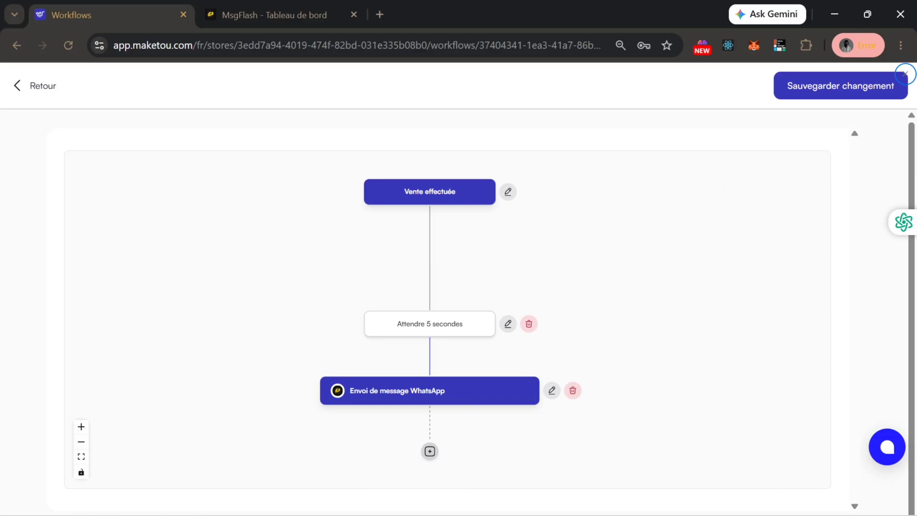